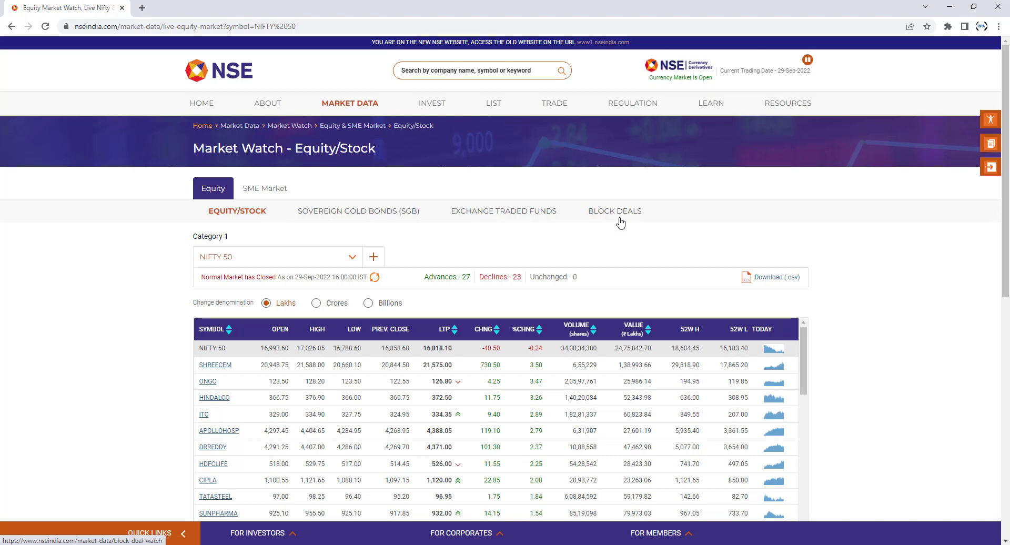
scroll(574, 246, down, 1)
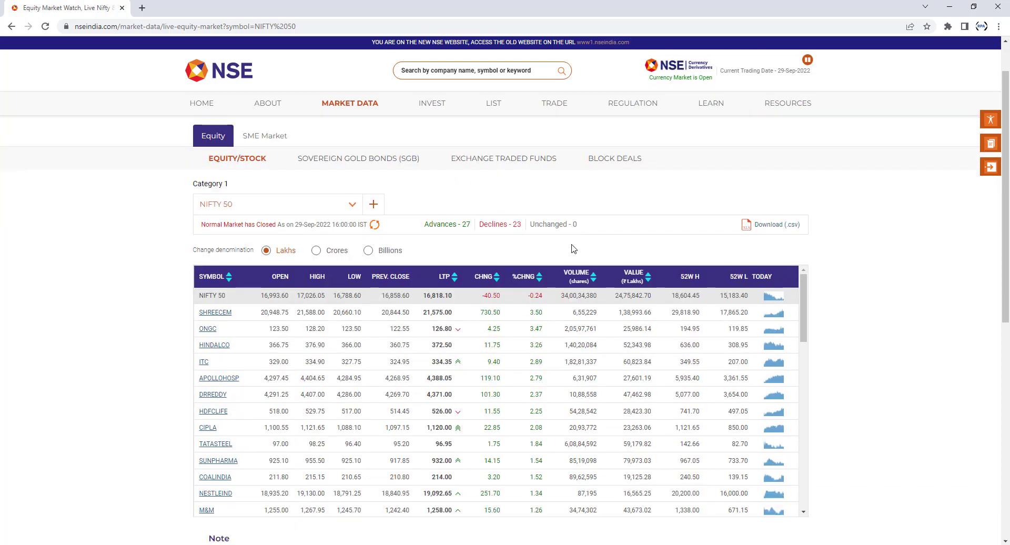
click(351, 205)
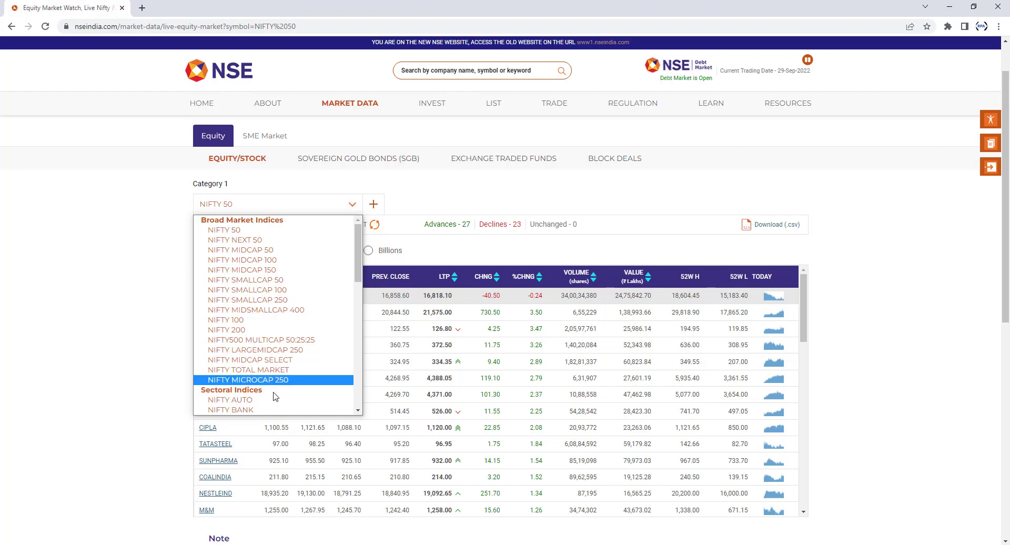
click(110, 331)
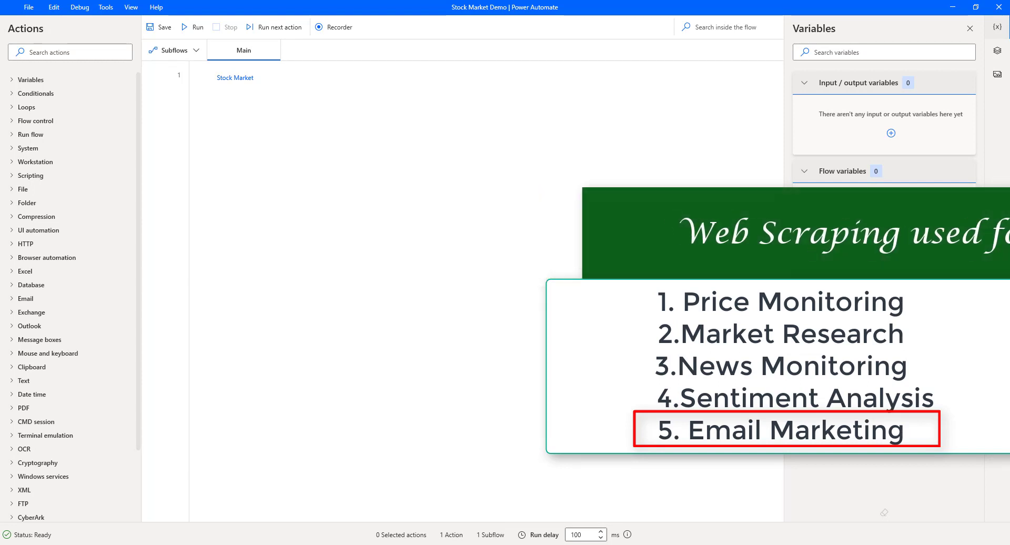
- Expand the Browser automation category to list its web extraction and browser-launch actions
click(15, 259)
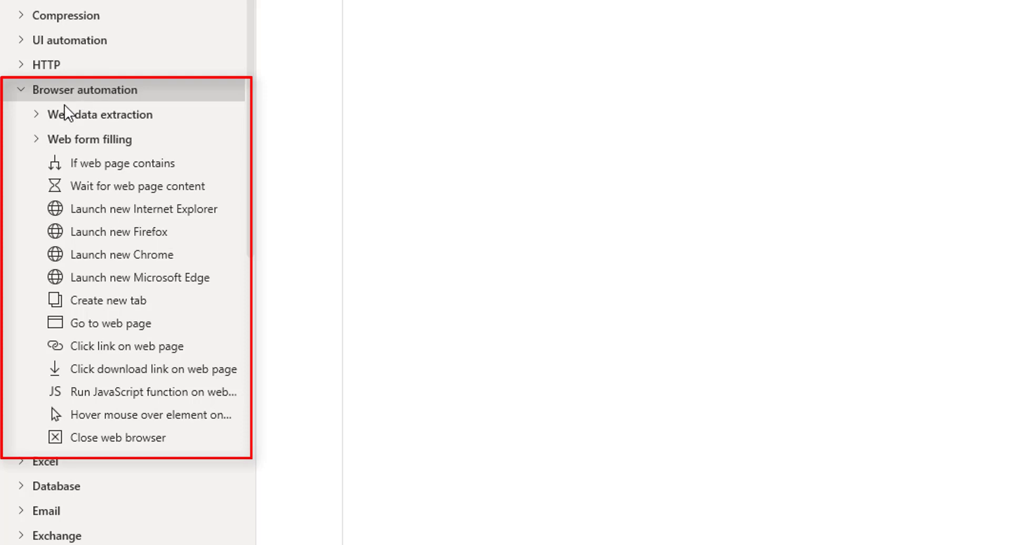
mouse_move(100, 115)
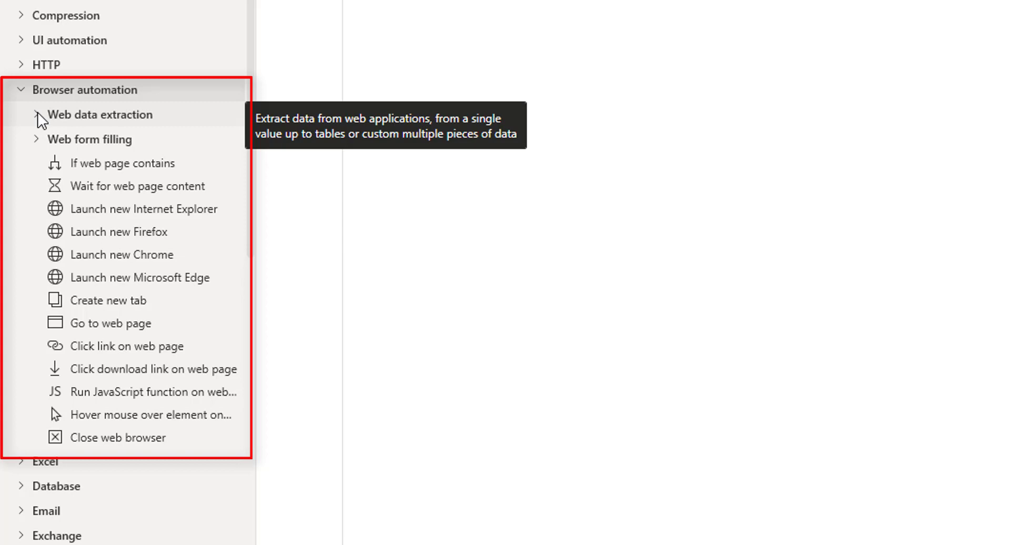
- Expand Web data extraction to reveal Extract data from web page and related actions
click(37, 112)
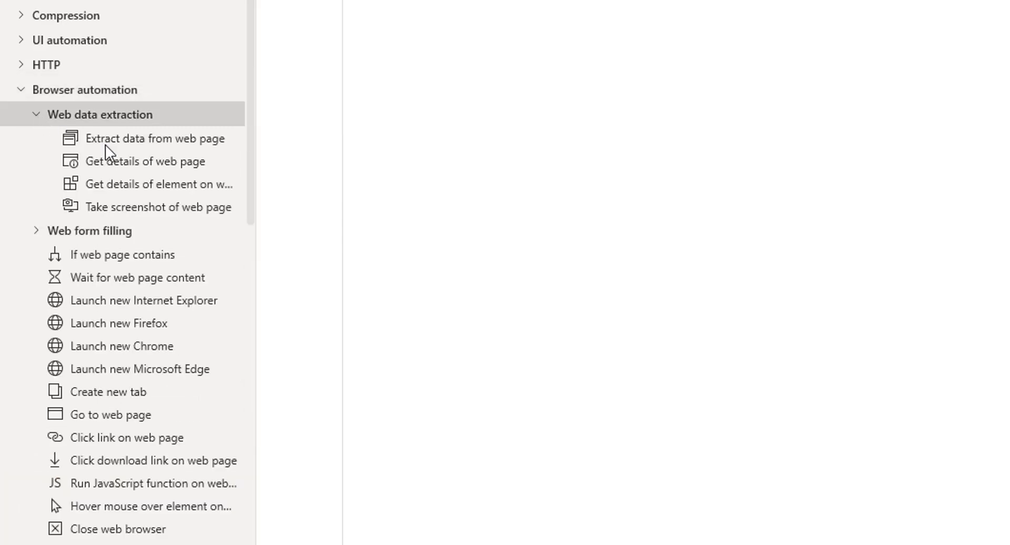